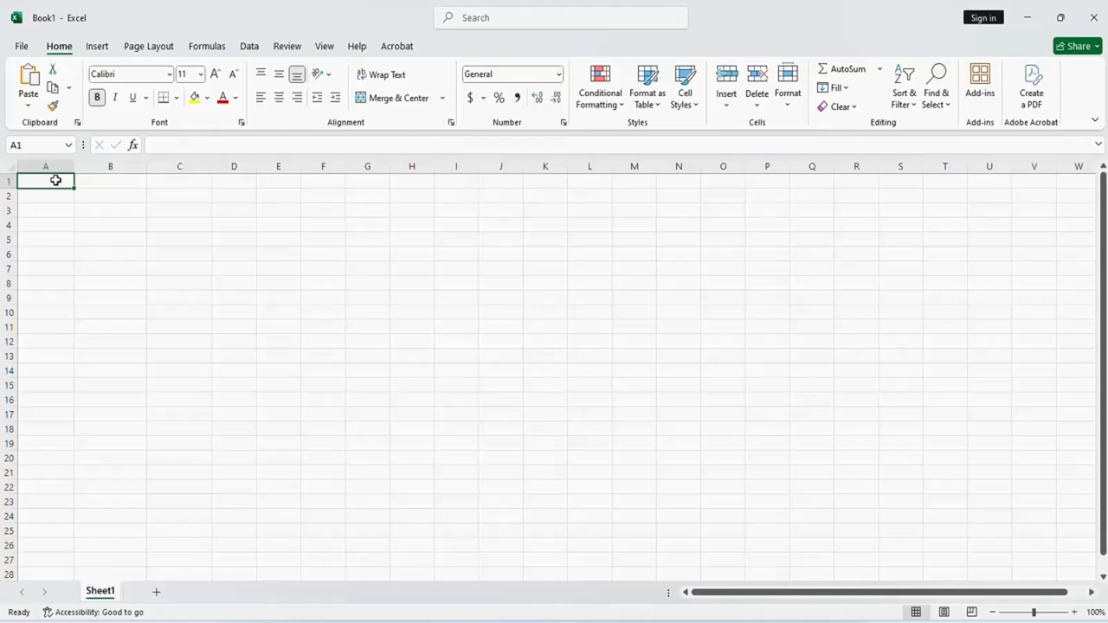
# Step: Enter the column headers Name, Gender Initial and Gender in cells A1 to C1
pyautogui.write('Name')
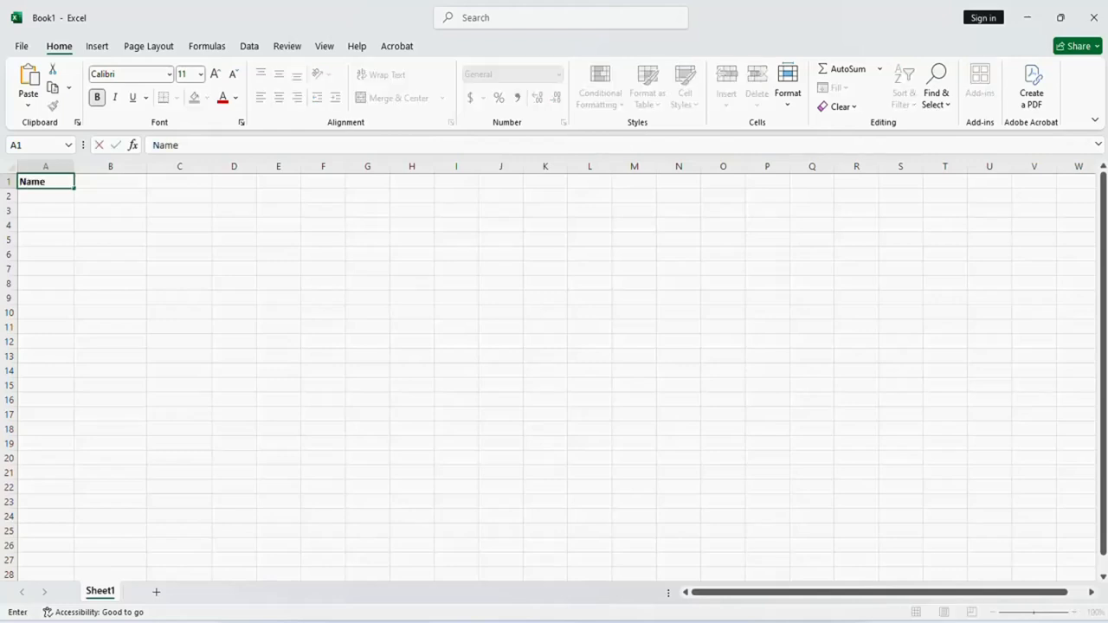
pyautogui.press('Tab')
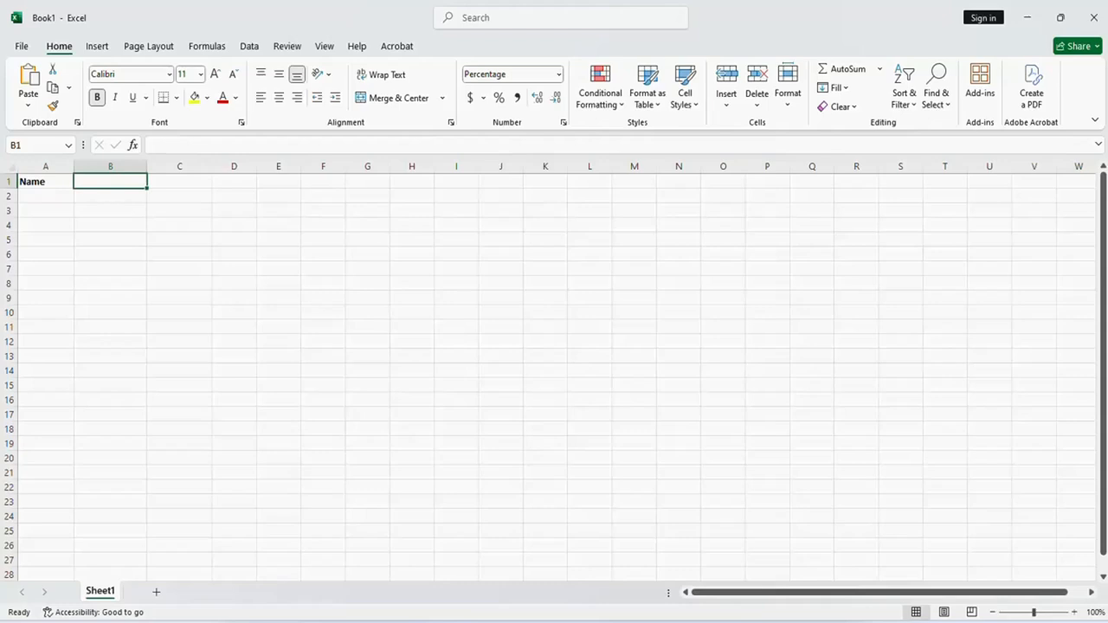
pyautogui.write('G')
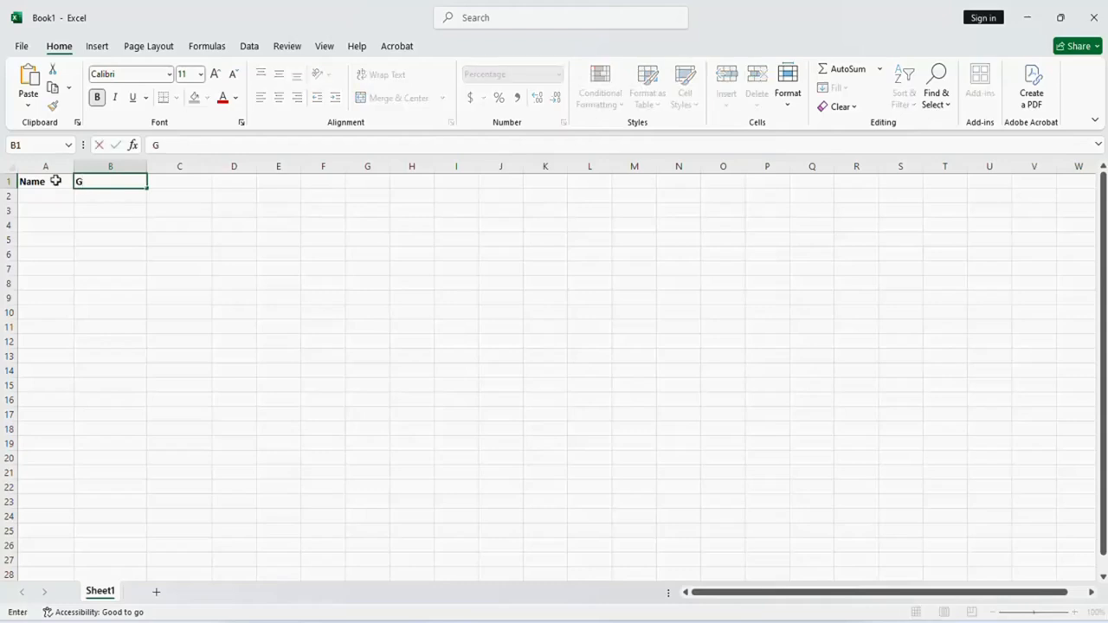
pyautogui.write('ender Initial')
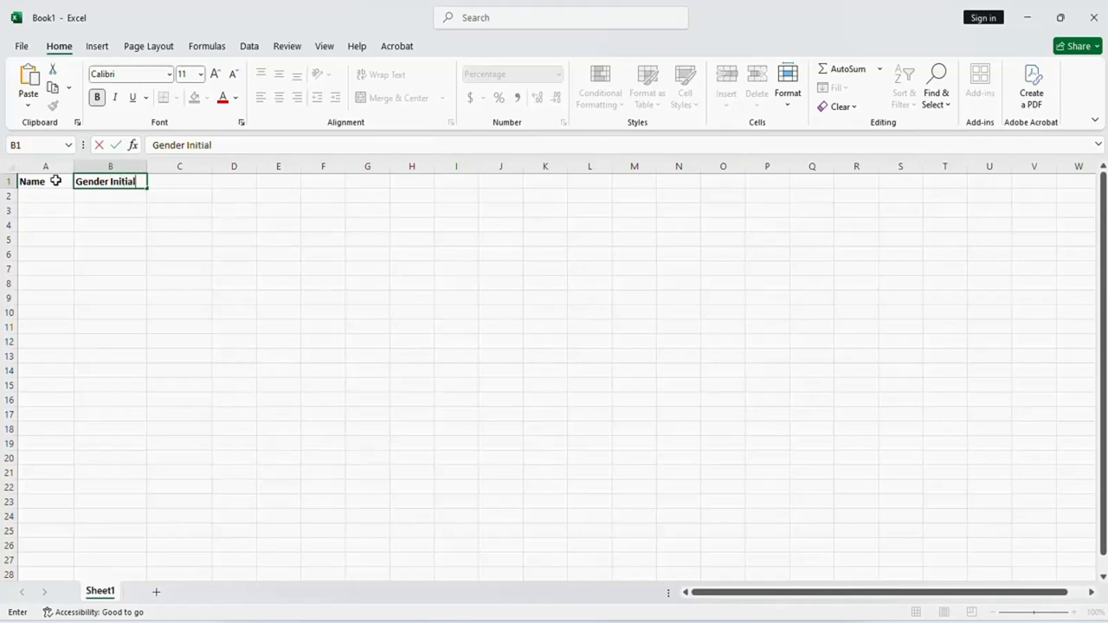
pyautogui.press('Tab')
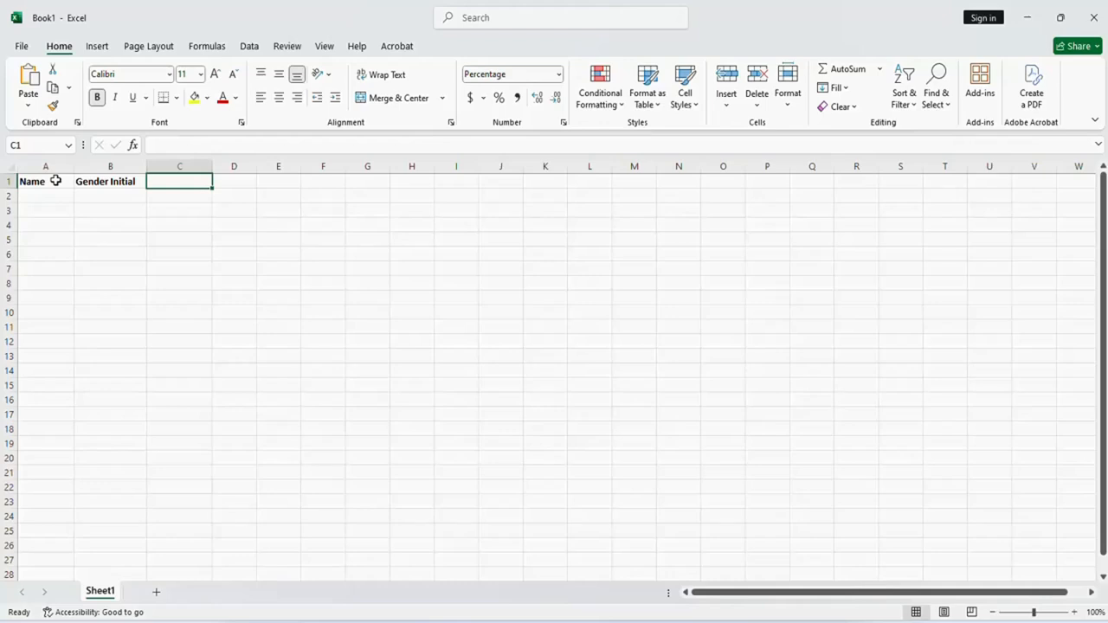
pyautogui.write('Gender')
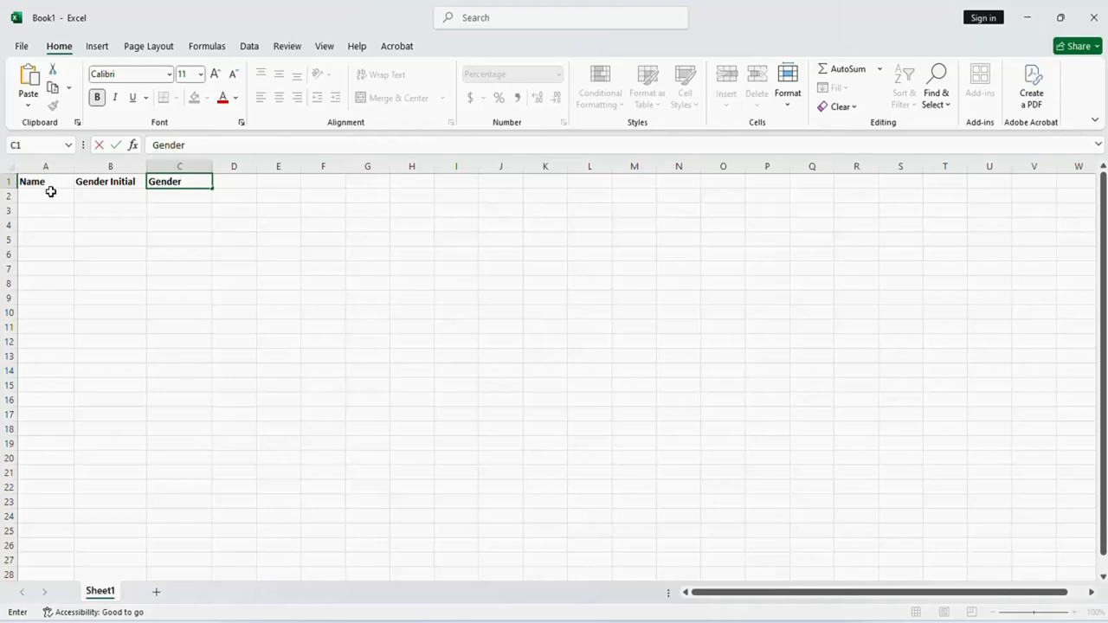
# Step: Fill cells A2 to A6 of the Name column with five people's first names
pyautogui.click(48, 195)
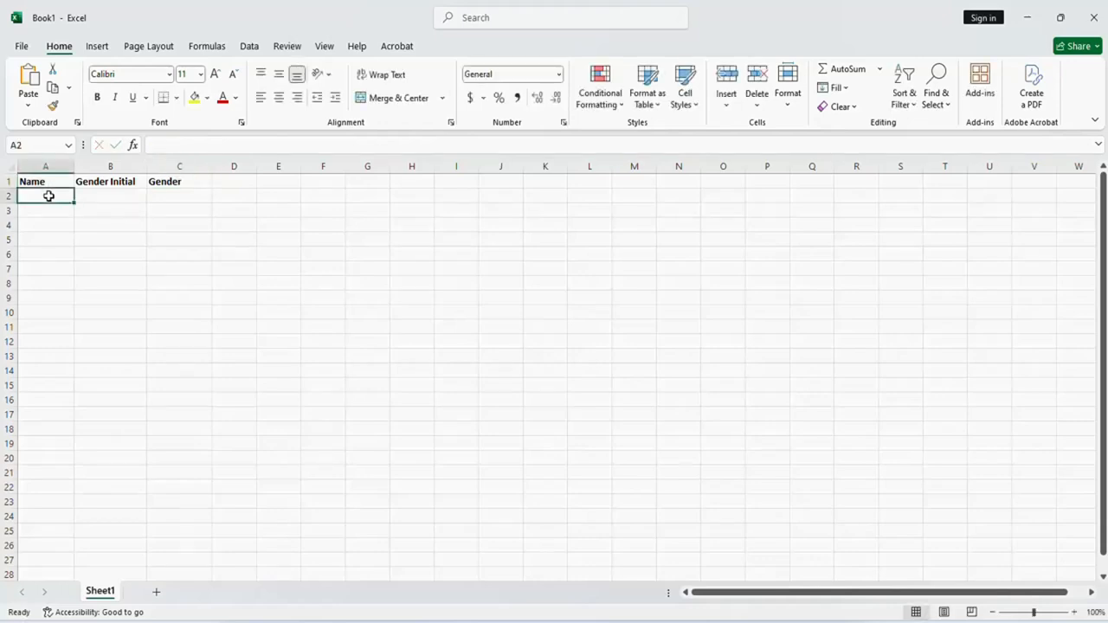
pyautogui.write('Peter')
pyautogui.press('Return')
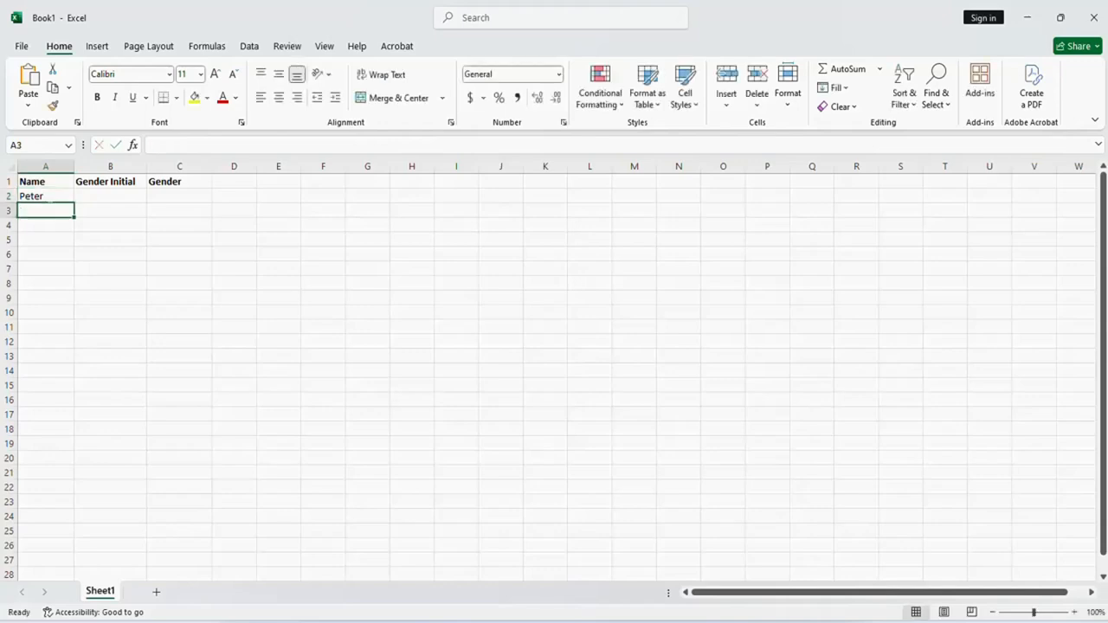
pyautogui.write('A')
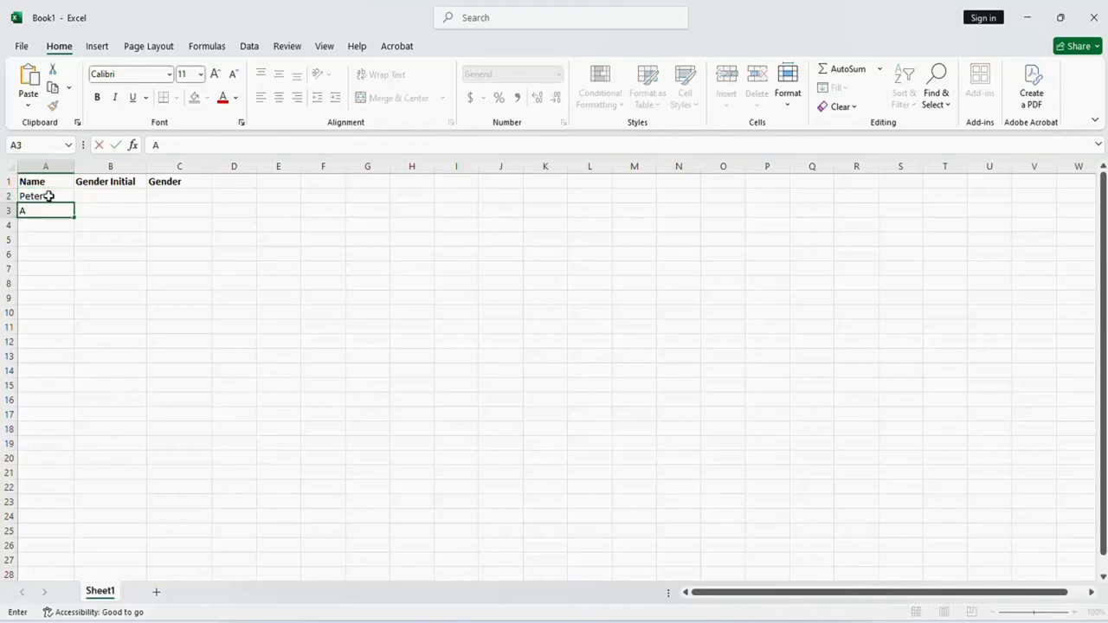
pyautogui.write('bigail')
pyautogui.press('Return')
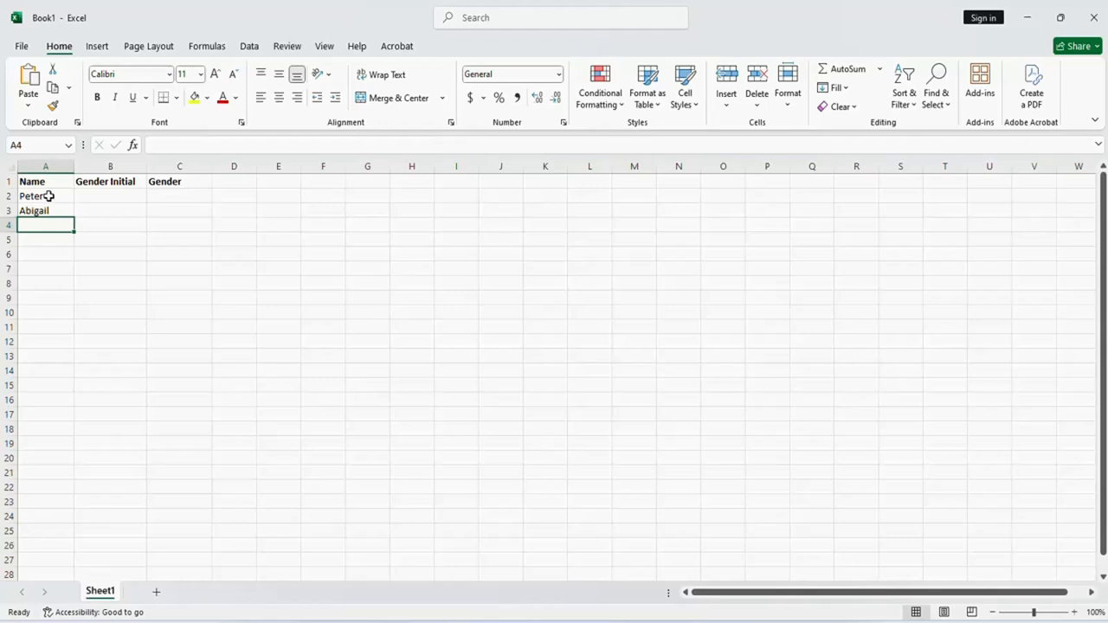
pyautogui.write('P')
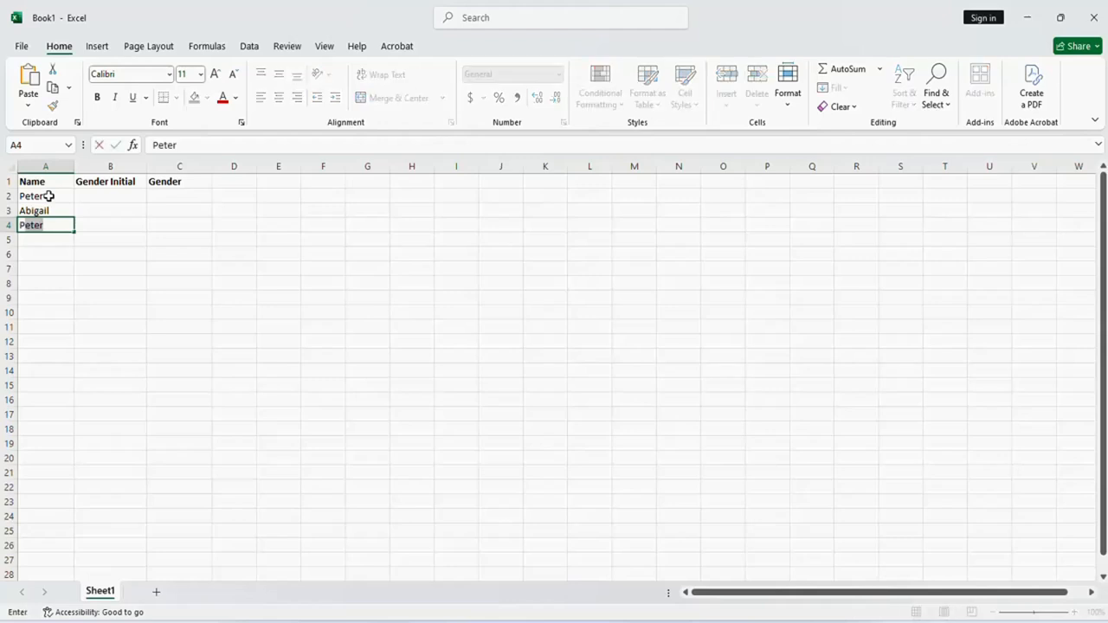
pyautogui.write('aul')
pyautogui.press('Return')
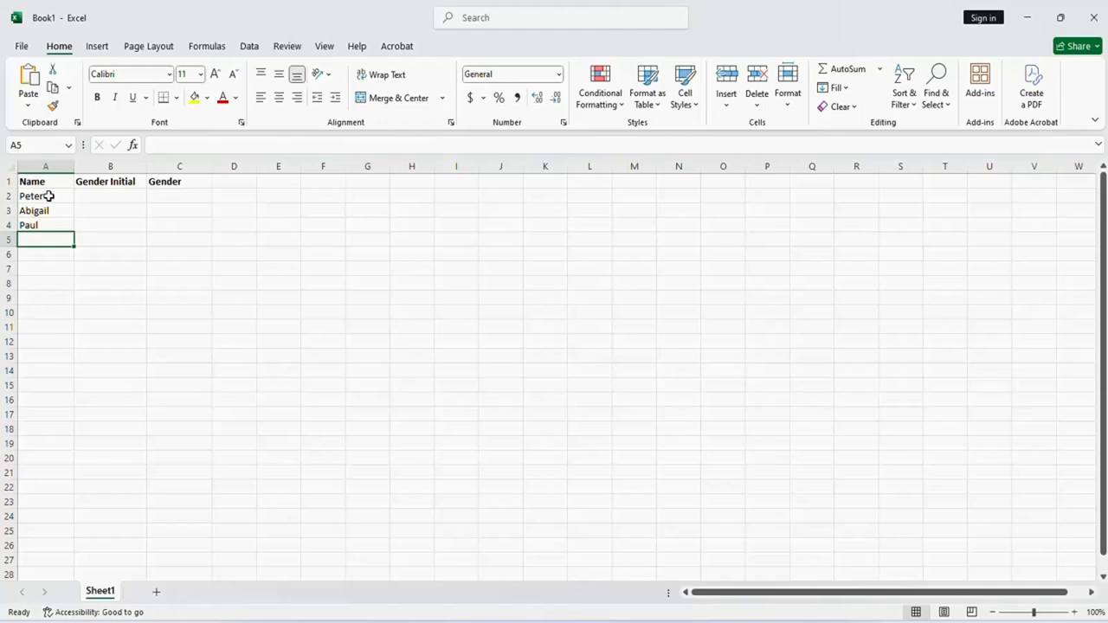
pyautogui.write('Nan')
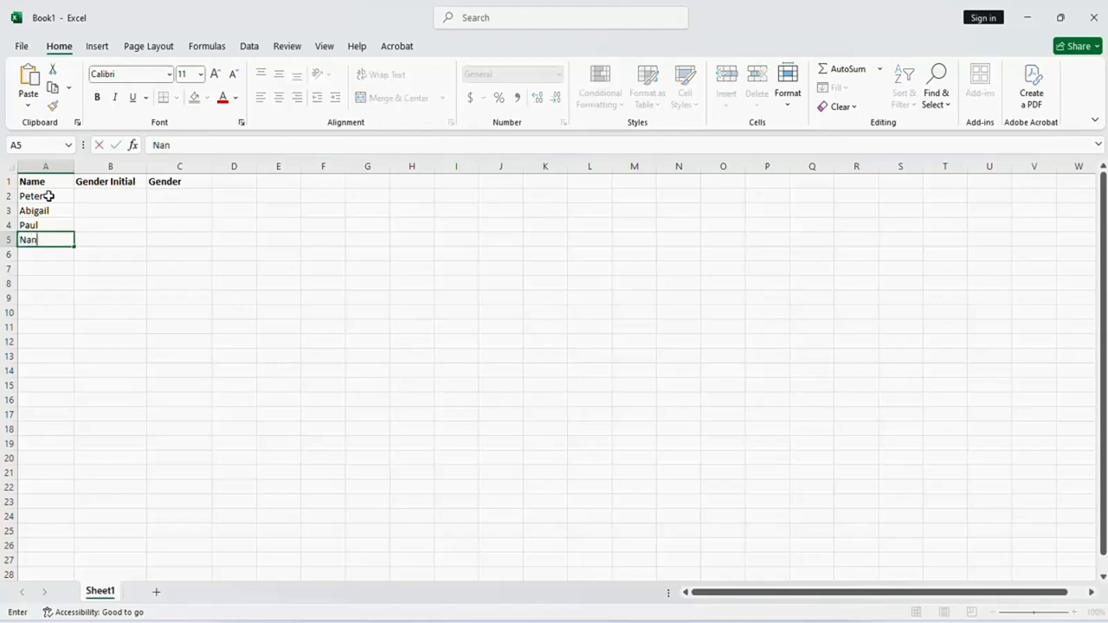
pyautogui.write('cy')
pyautogui.press('Return')
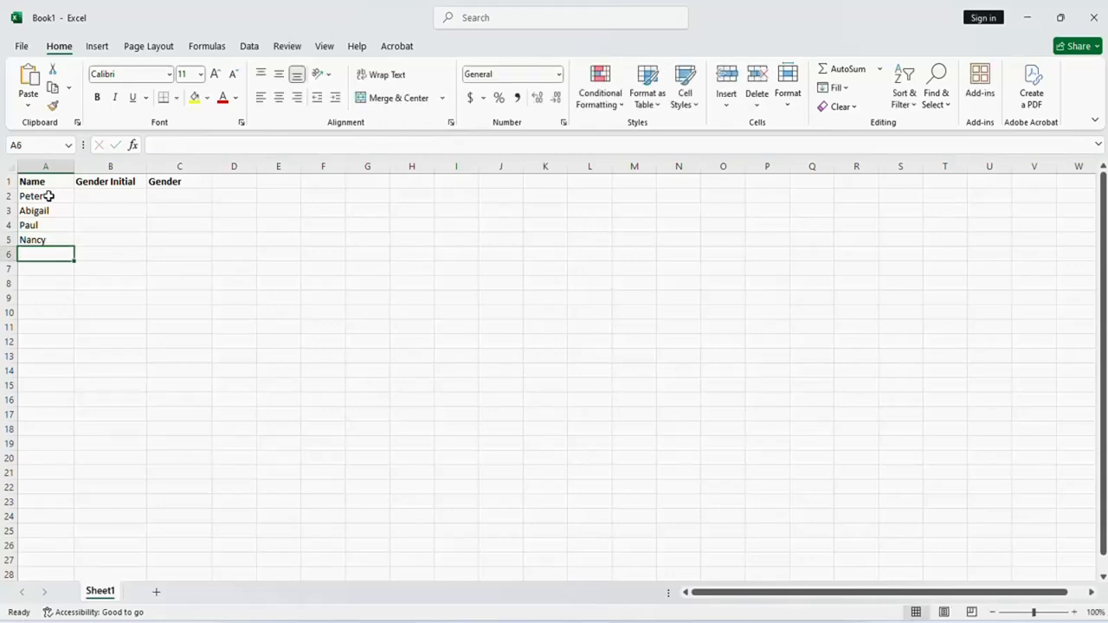
pyautogui.write('I')
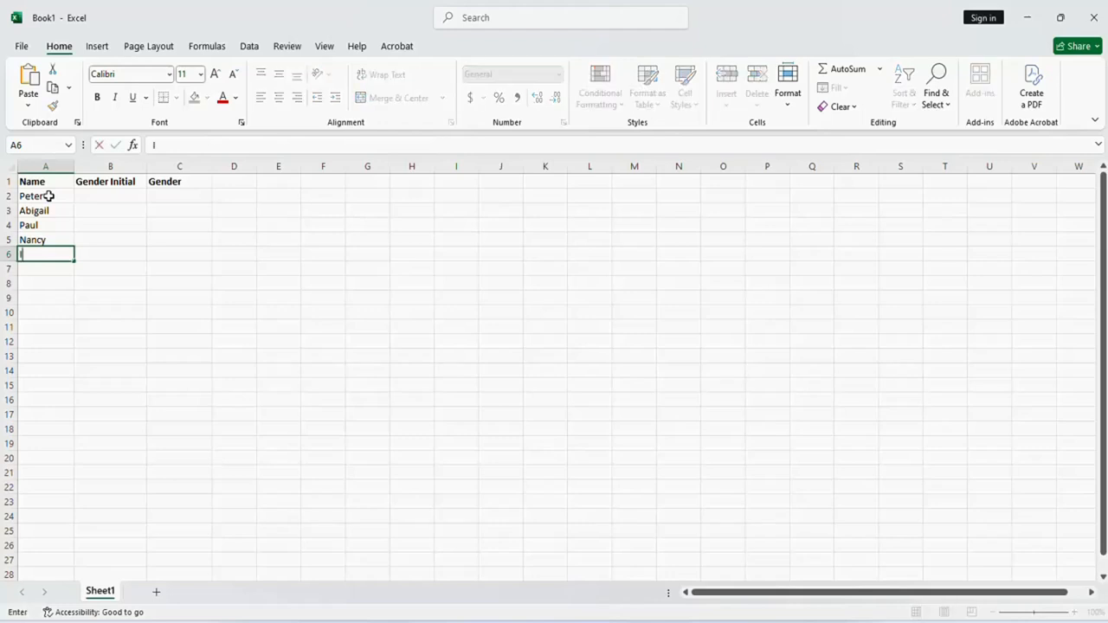
pyautogui.write('saac')
pyautogui.click(49, 196)
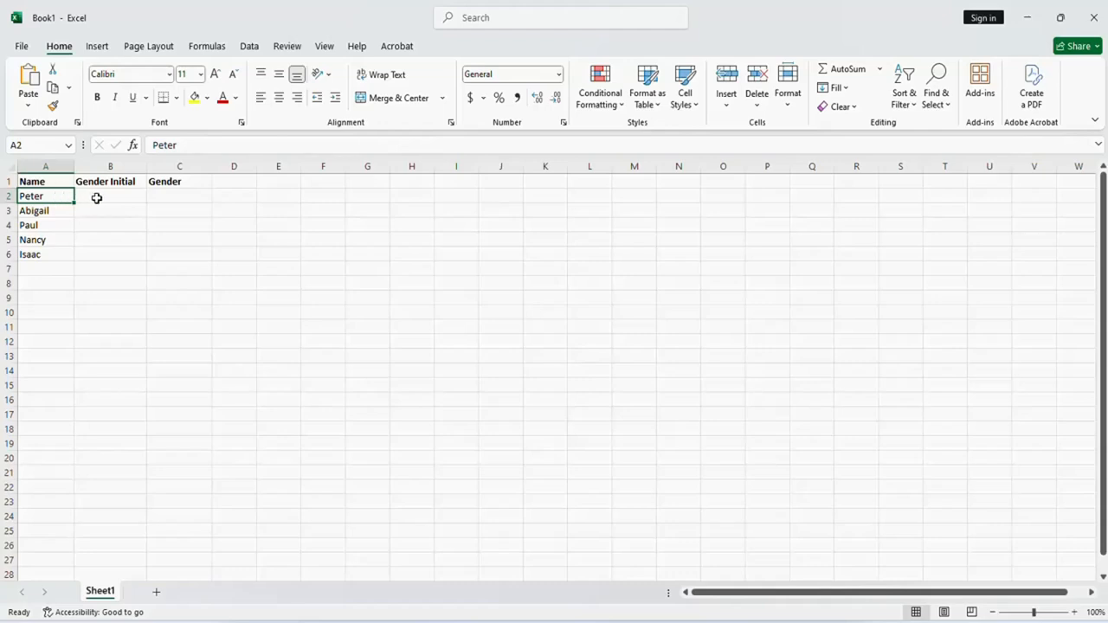
# Step: Fill the Gender Initial column with M, F, M, F and M in cells B2 to B6
pyautogui.click(96, 198)
pyautogui.write('M')
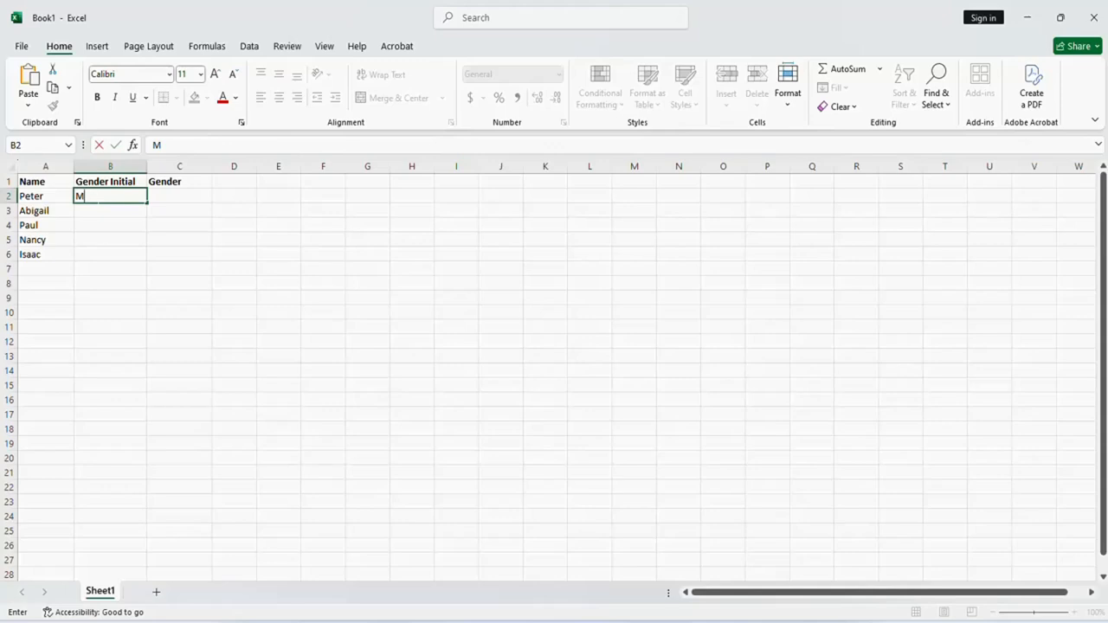
pyautogui.press('Return')
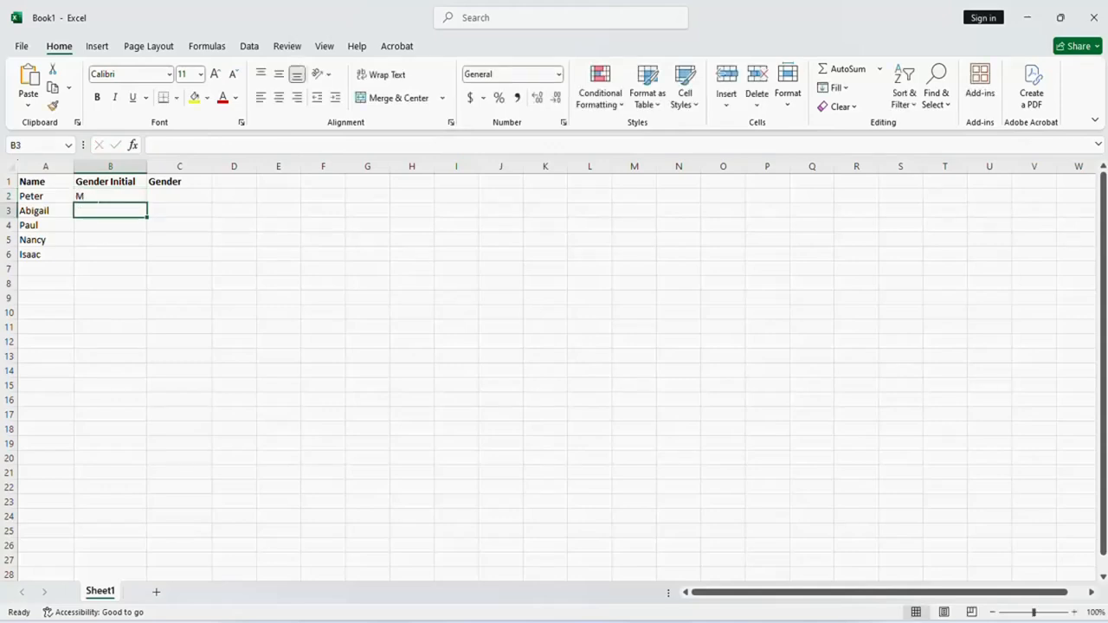
pyautogui.write('F')
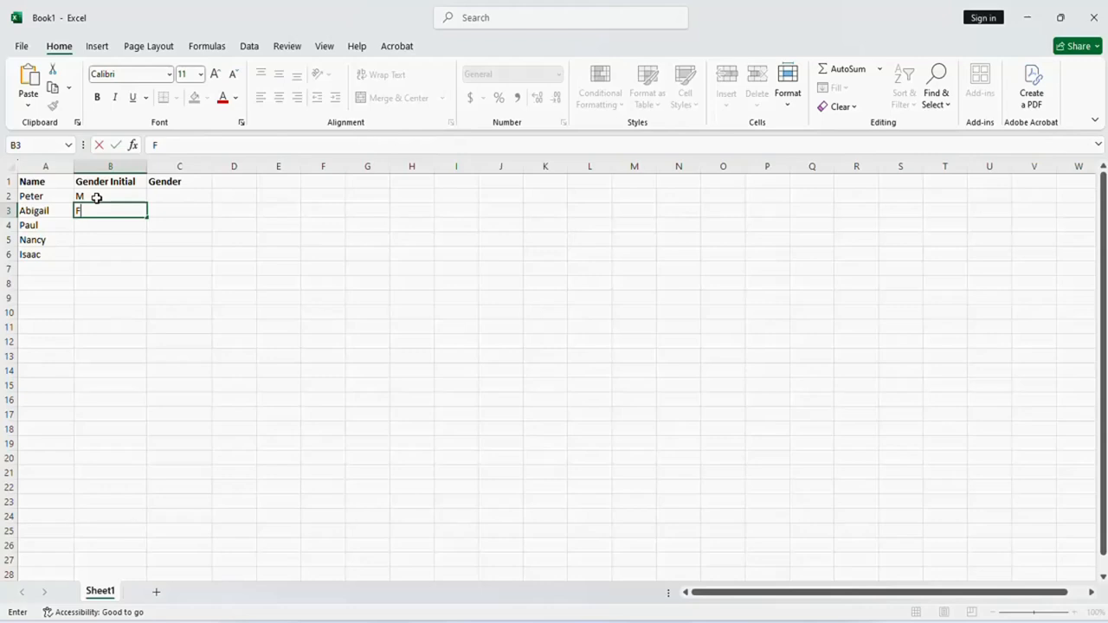
pyautogui.press('Return')
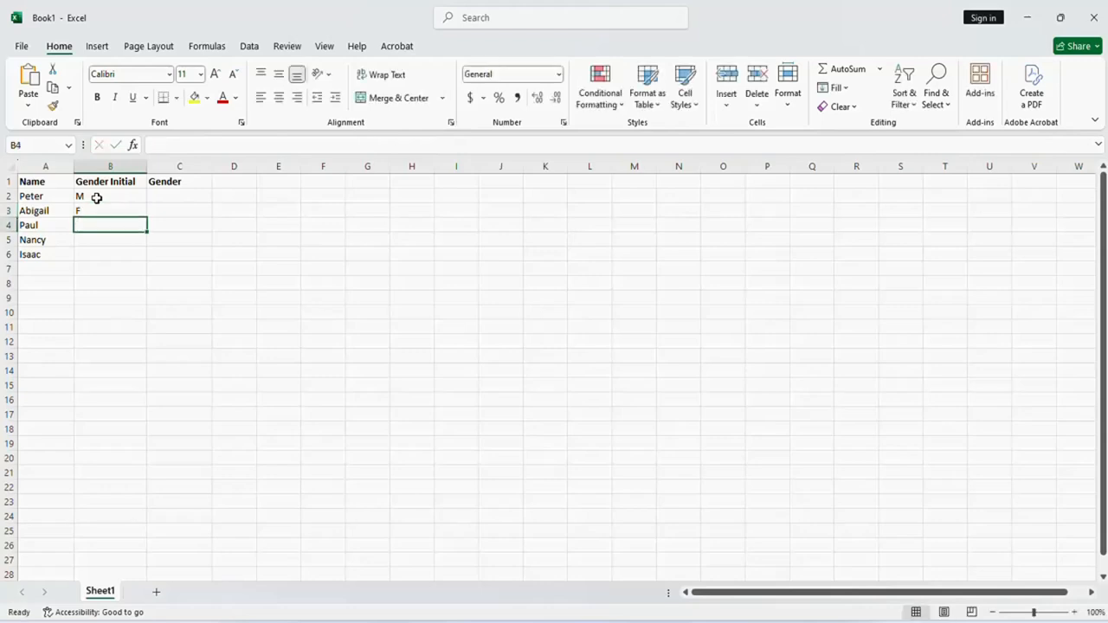
pyautogui.write('M')
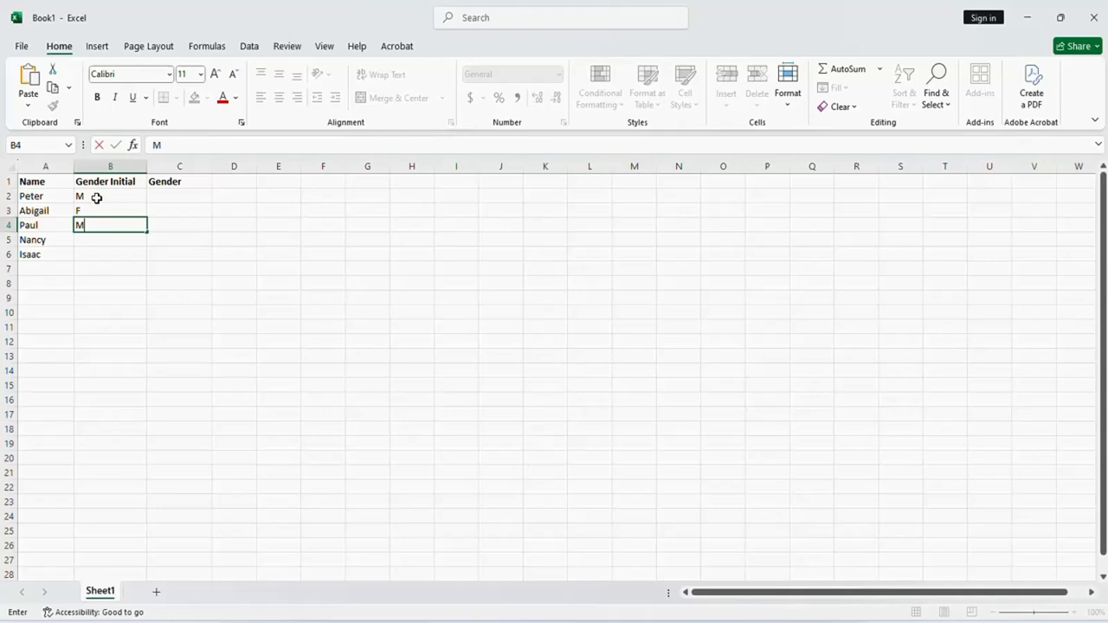
pyautogui.press('Return')
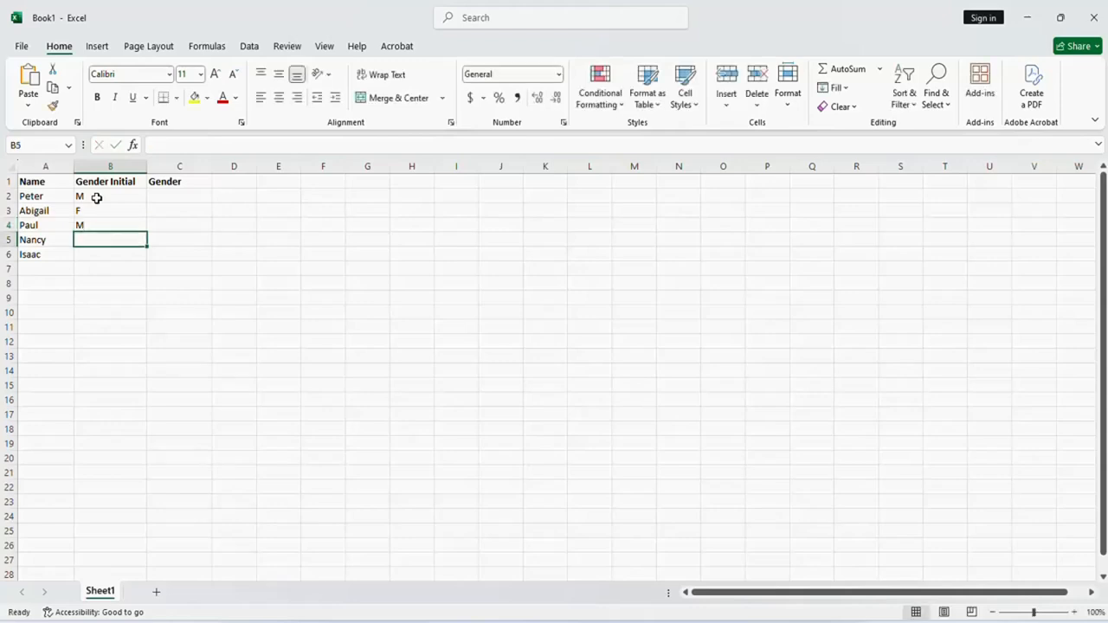
pyautogui.write('F')
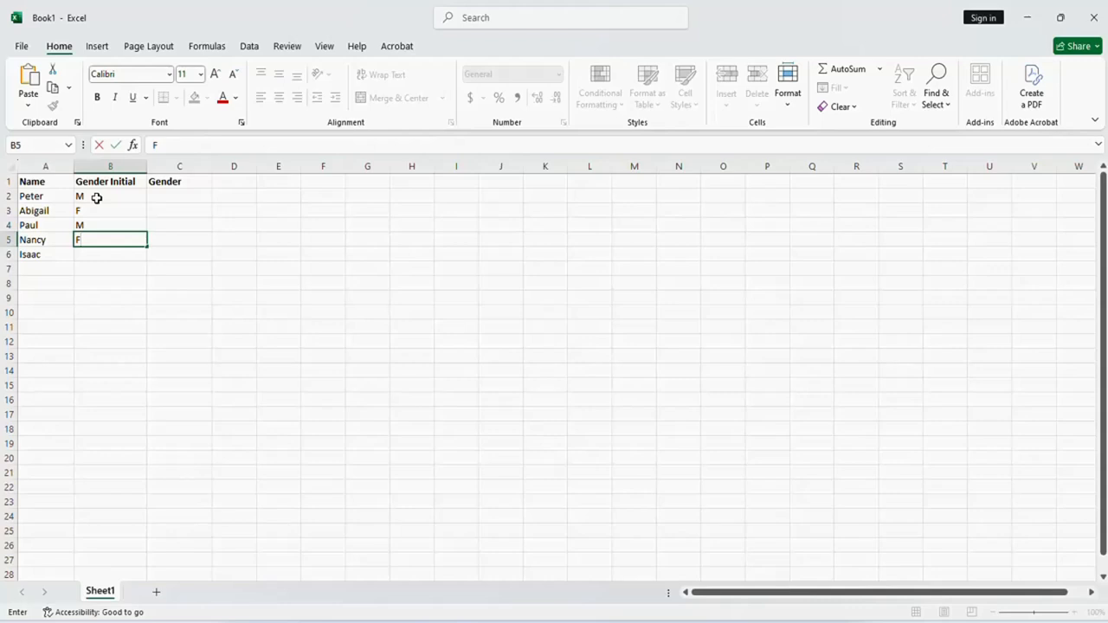
pyautogui.press('Return')
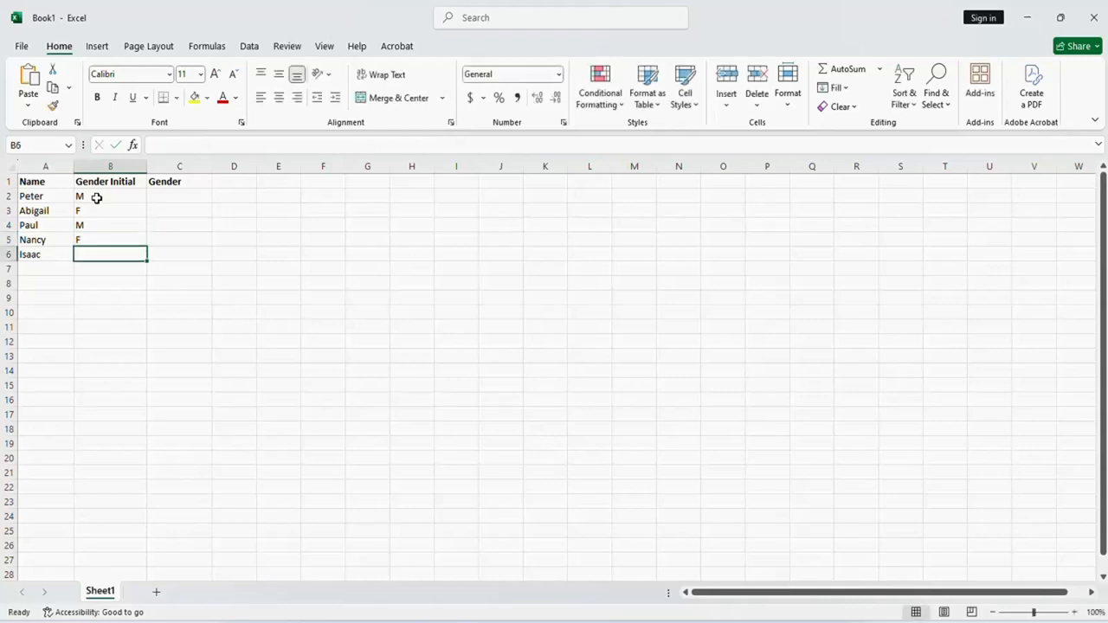
pyautogui.write('M')
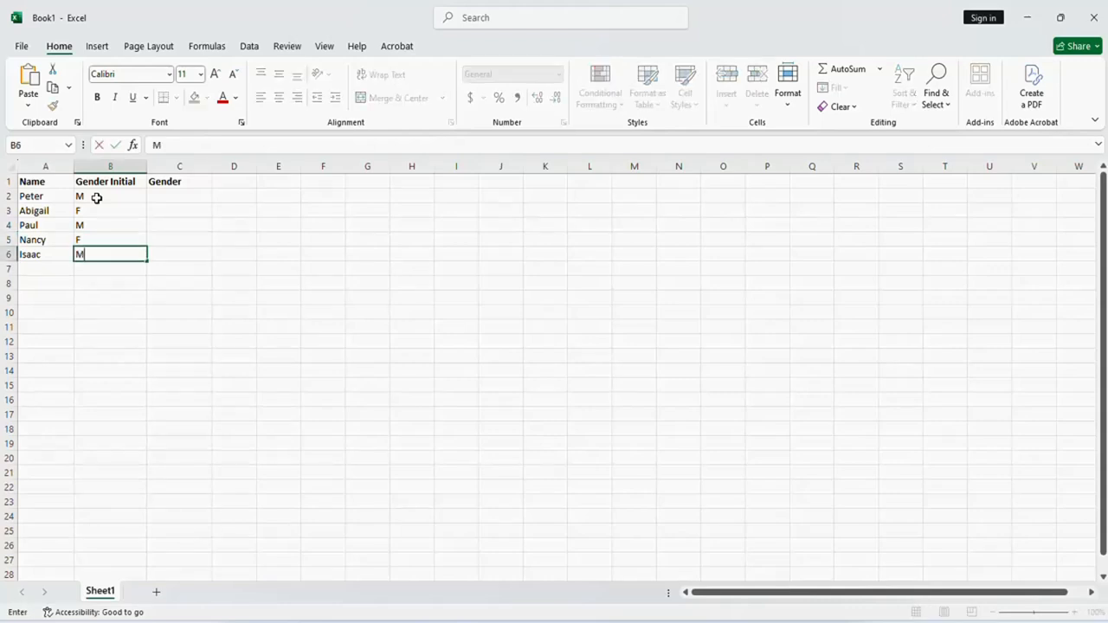
pyautogui.click(97, 198)
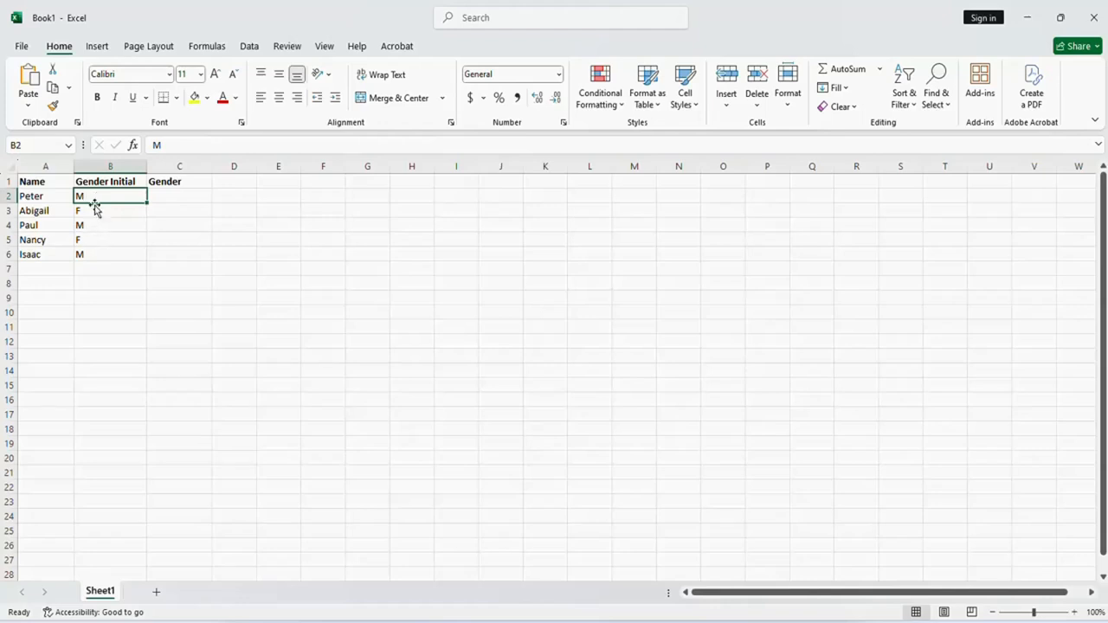
# Step: Enter the formula =IF(B2="M","Male","Female") in cell C2 of the Gender column
pyautogui.click(179, 196)
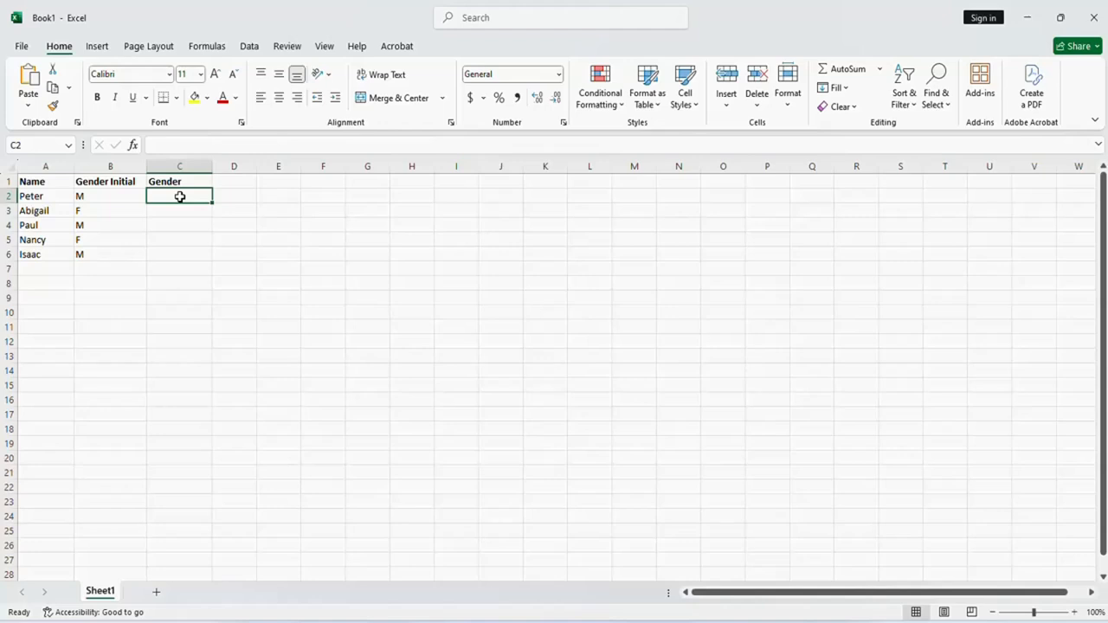
pyautogui.write('=')
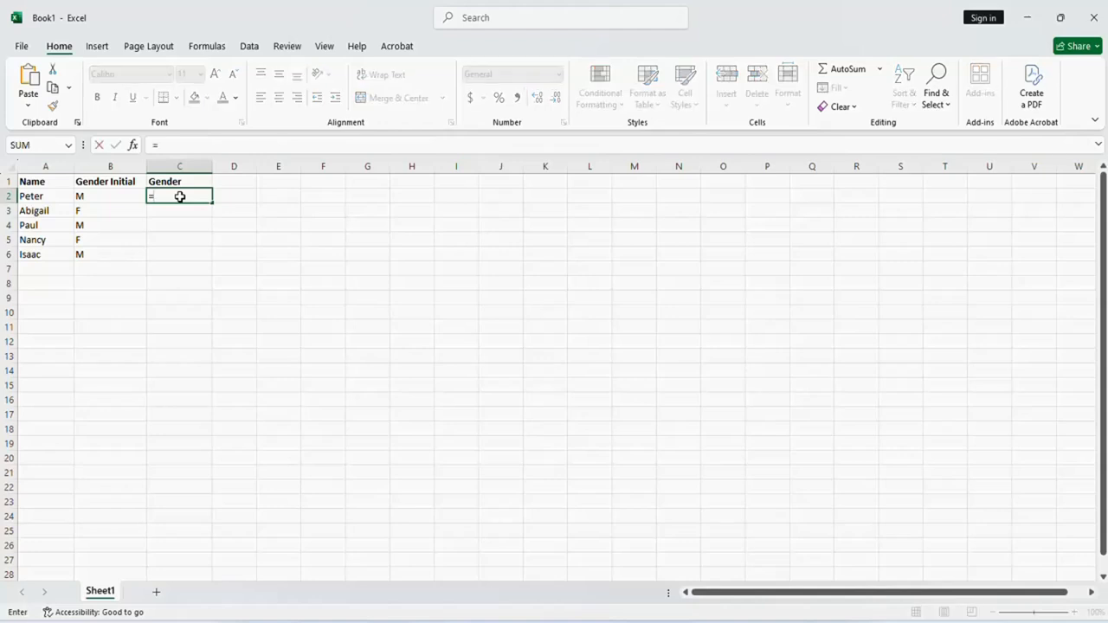
pyautogui.write('if')
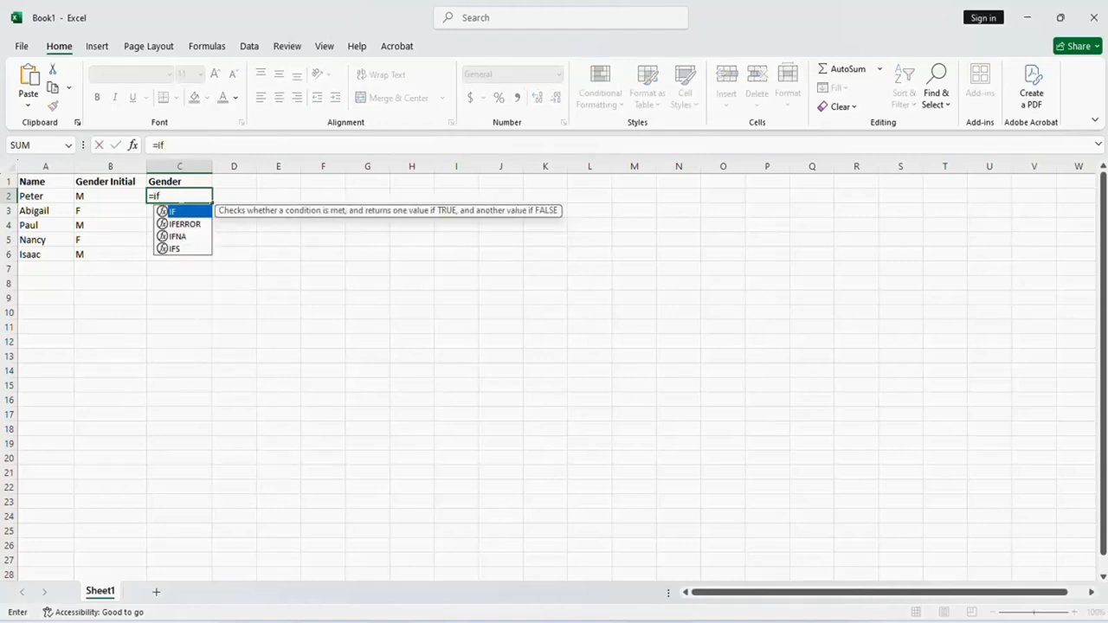
pyautogui.write('(')
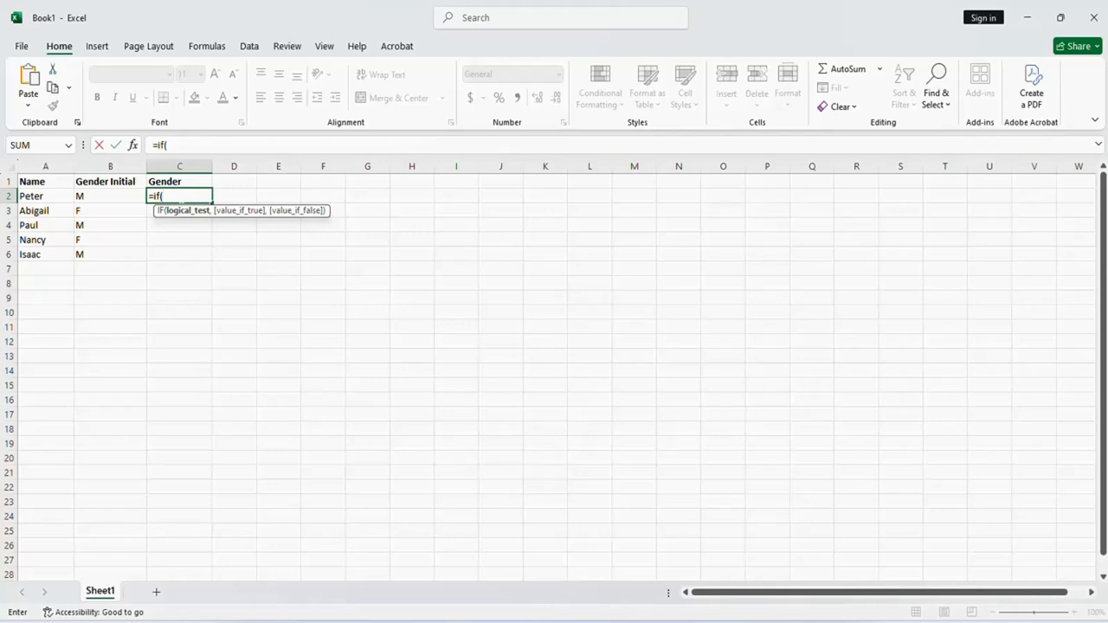
pyautogui.click(104, 198)
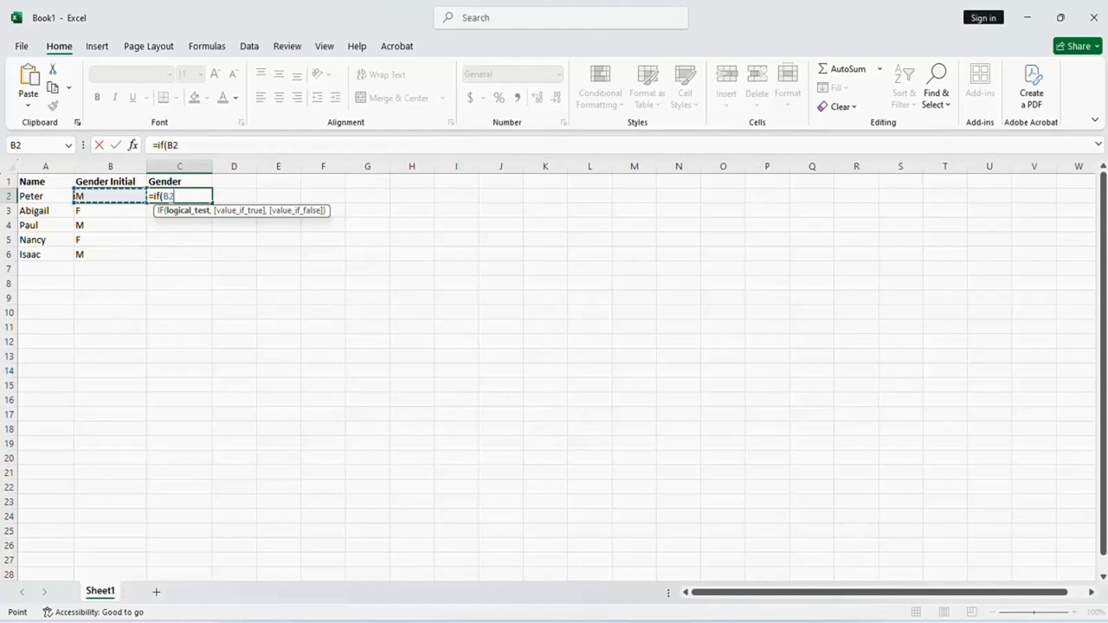
pyautogui.write('="')
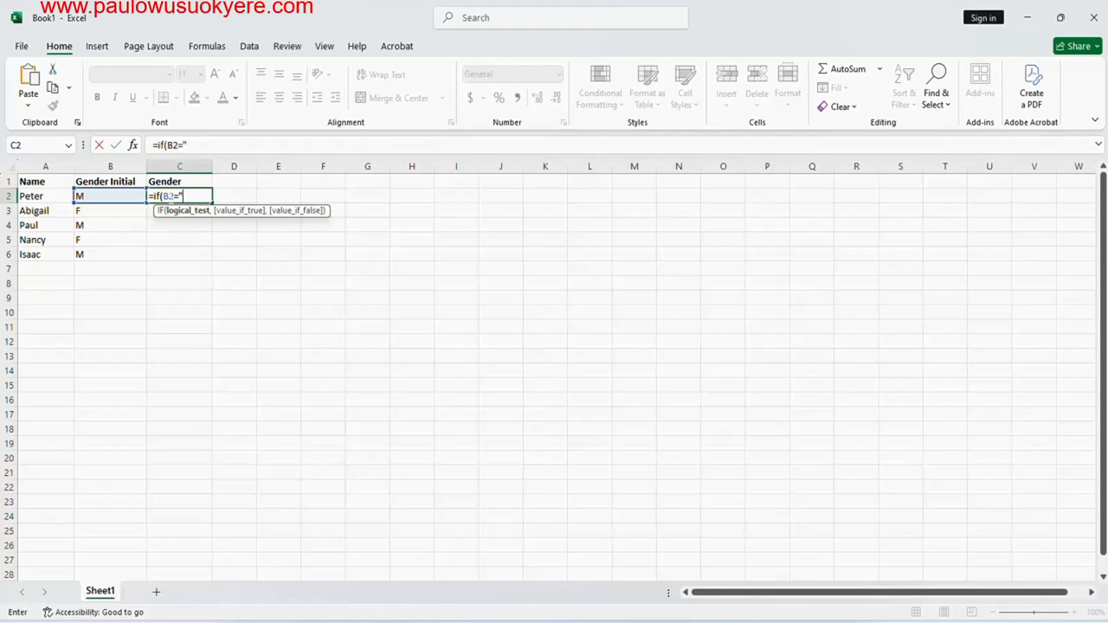
pyautogui.write('M"')
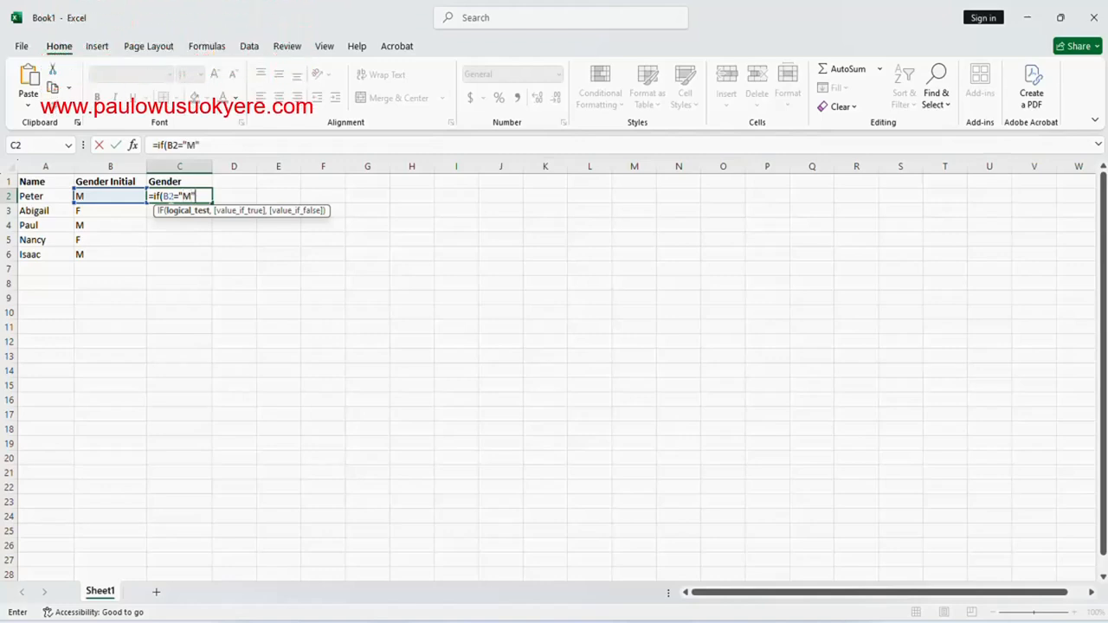
pyautogui.write(',')
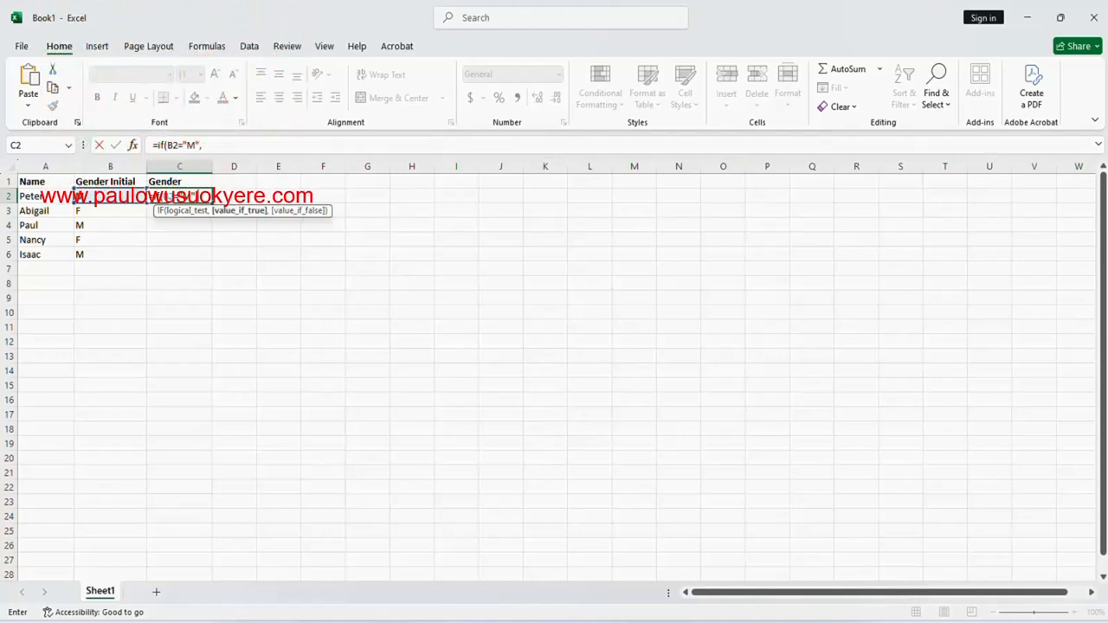
pyautogui.write('"')
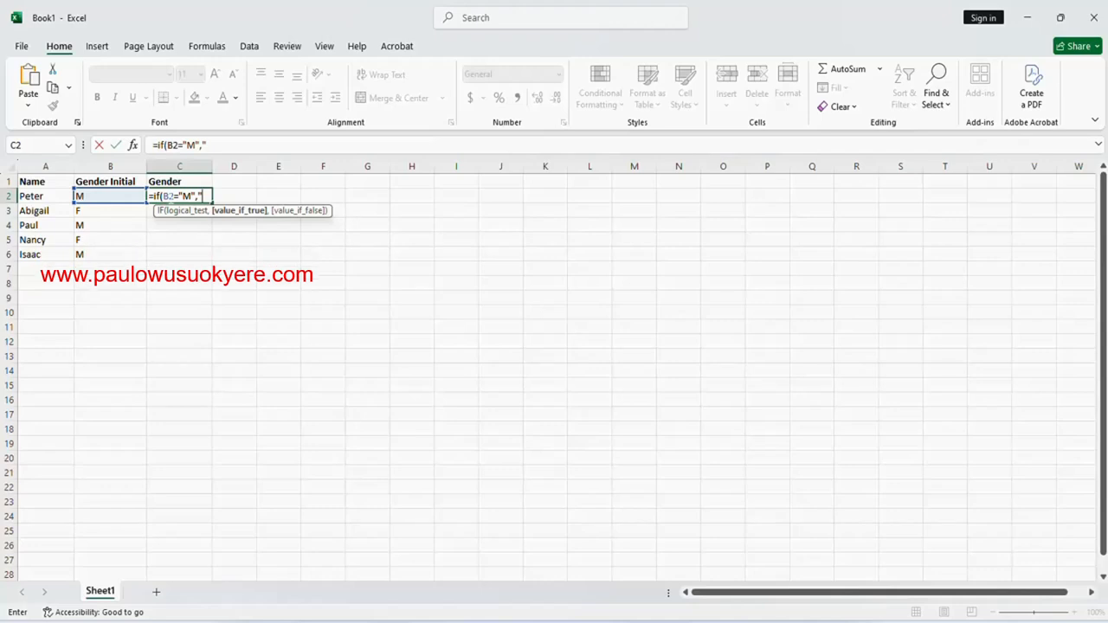
pyautogui.write('Male')
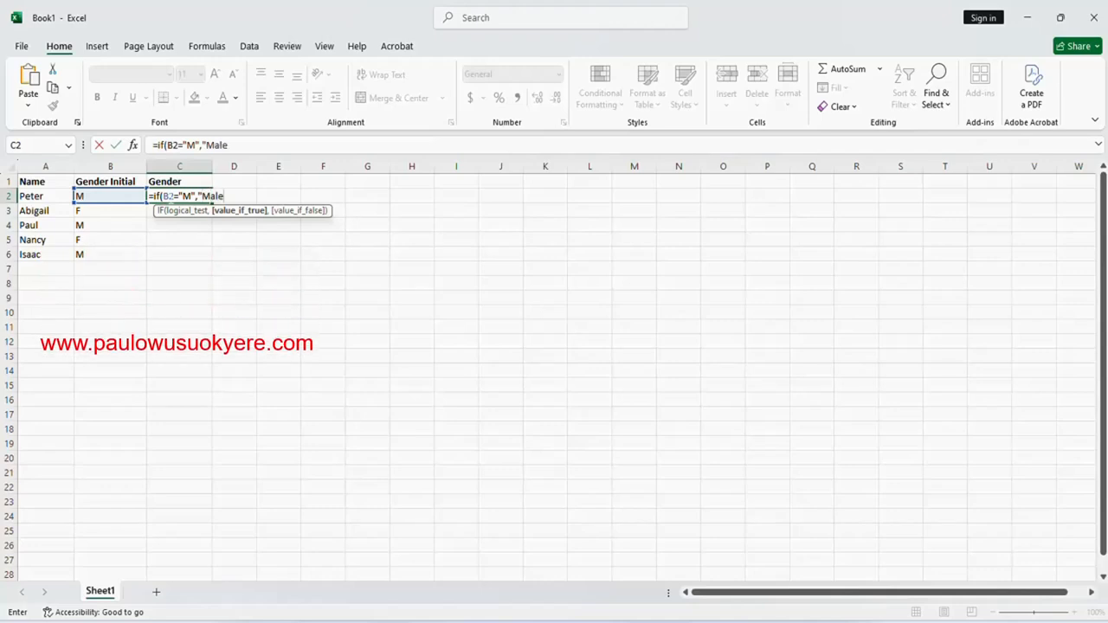
pyautogui.write('",')
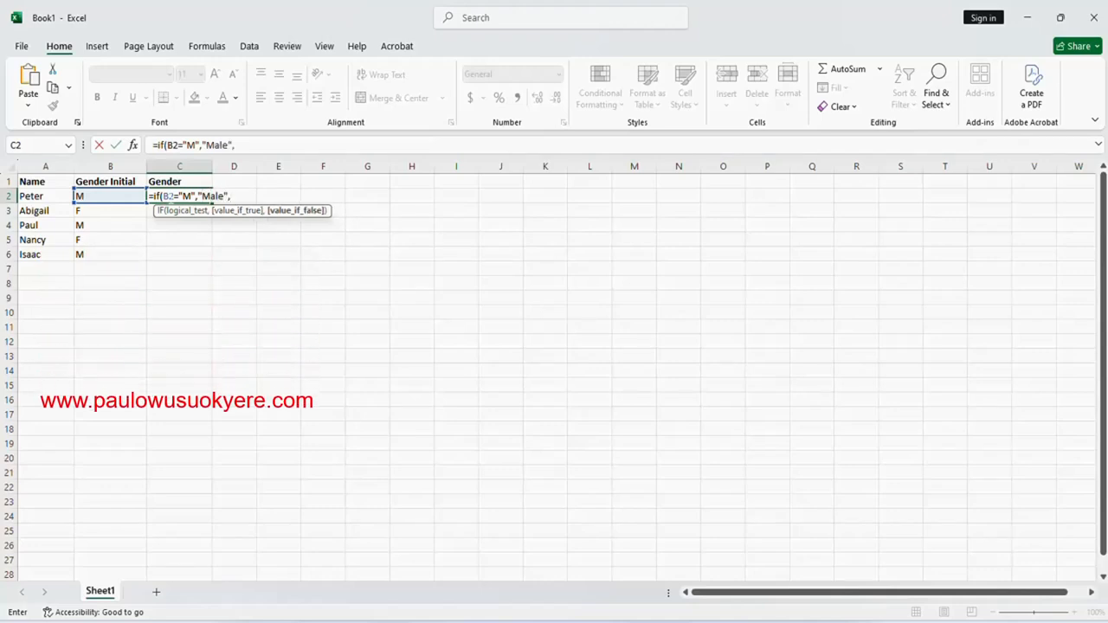
pyautogui.write('"Fema')
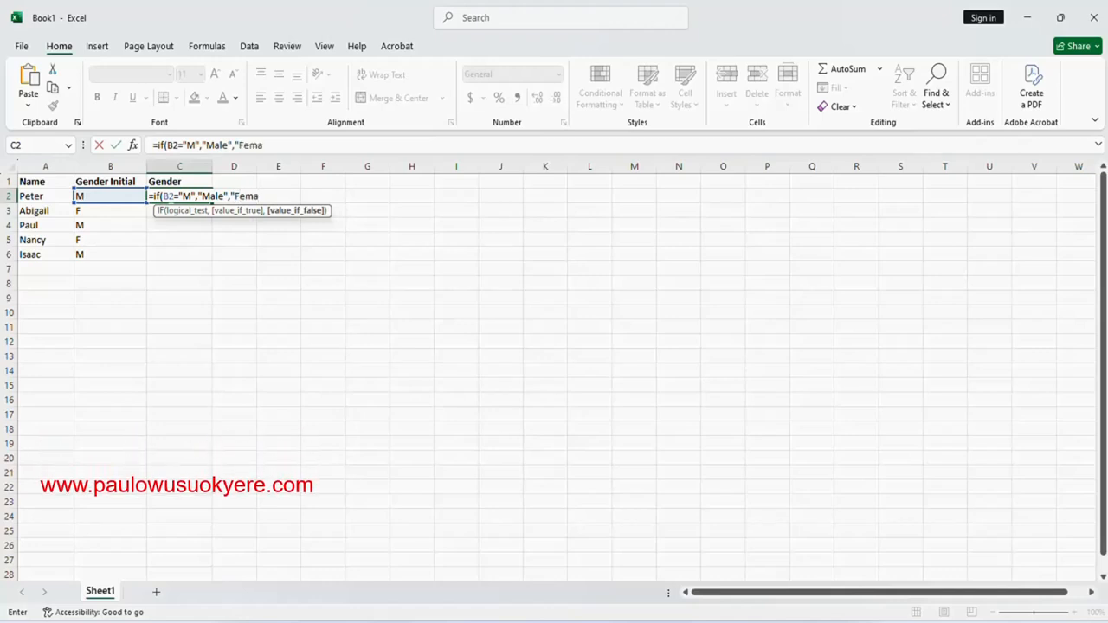
pyautogui.write('le')
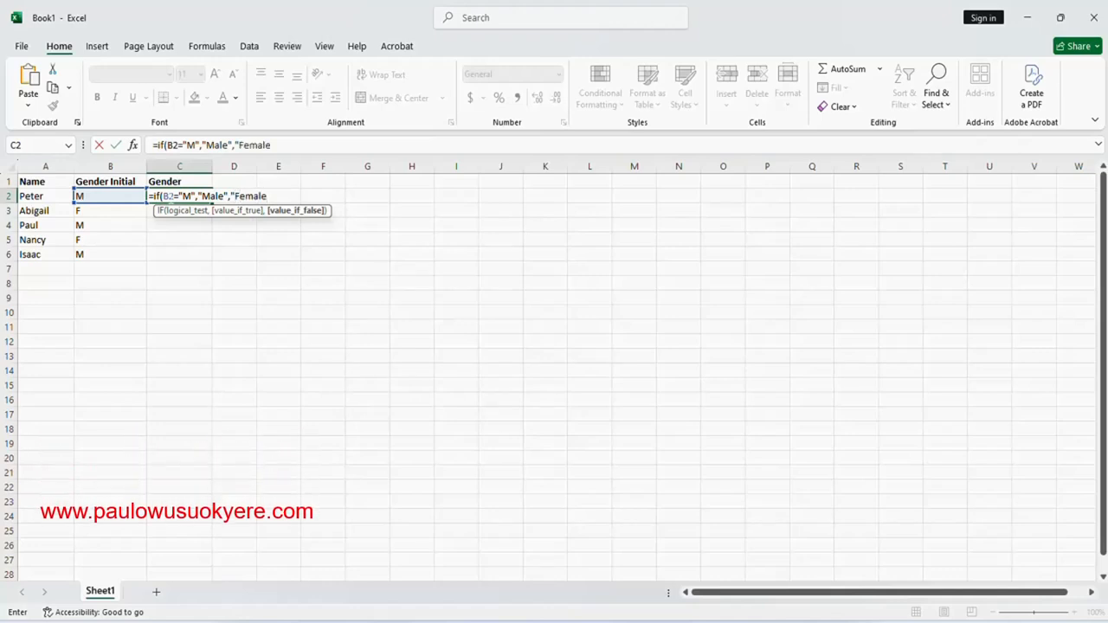
pyautogui.write('"')
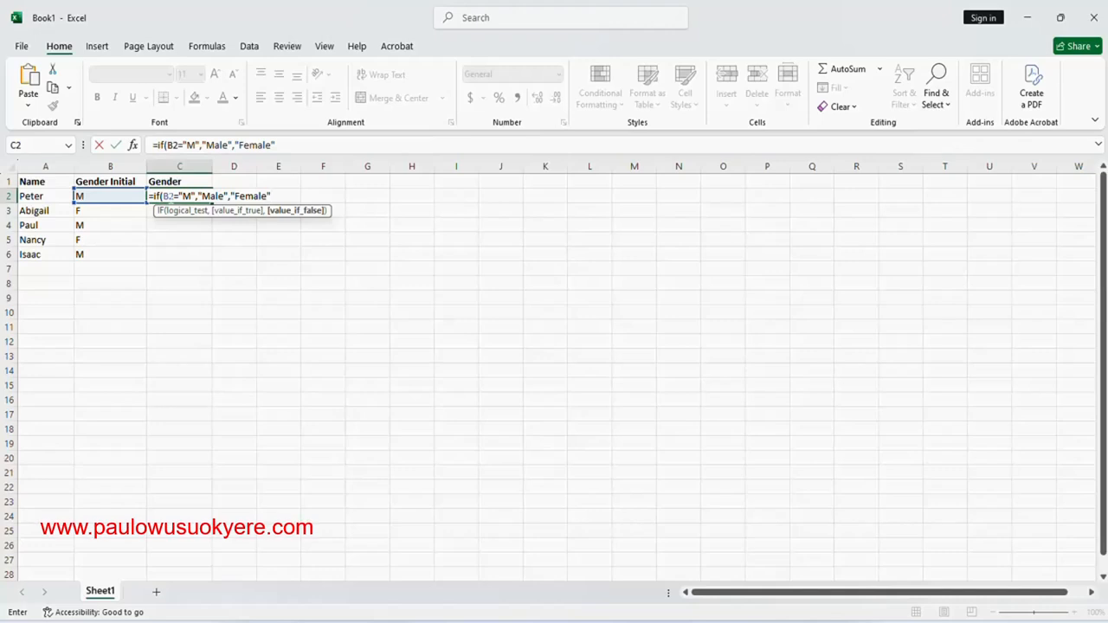
pyautogui.write(')')
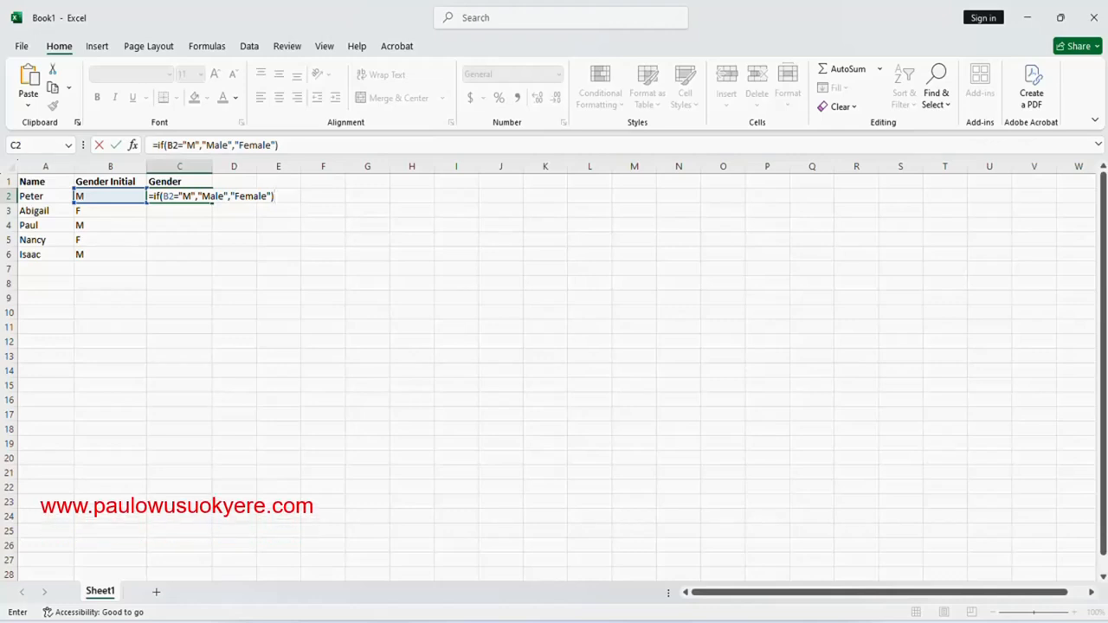
pyautogui.press('Return')
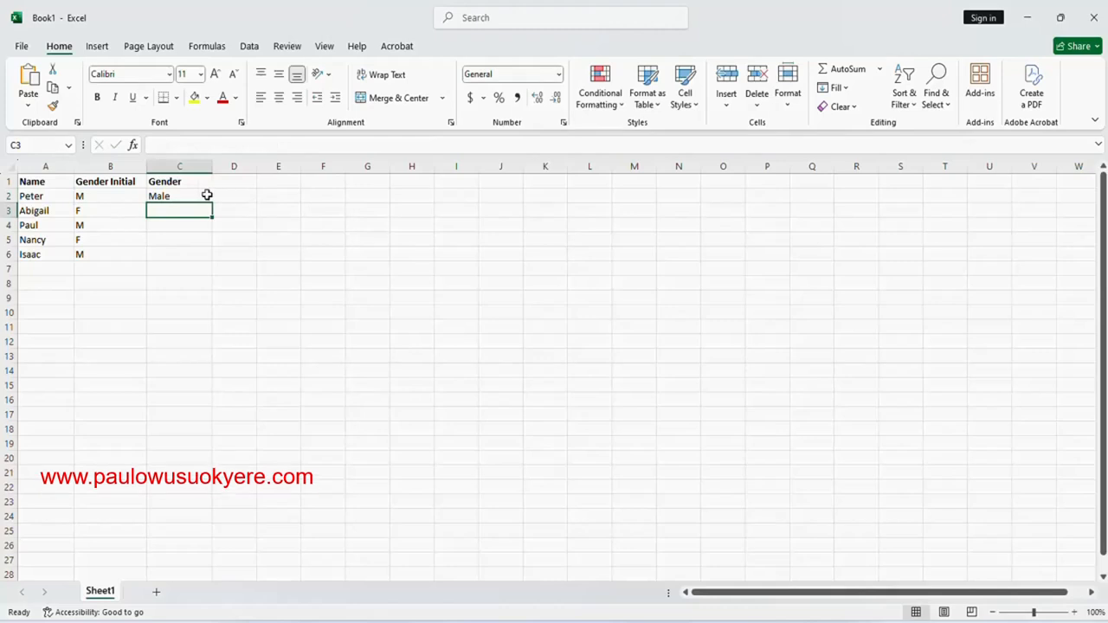
# Step: Fill the IF formula from cell C2 down through C6 to complete the Gender column
pyautogui.click(195, 197)
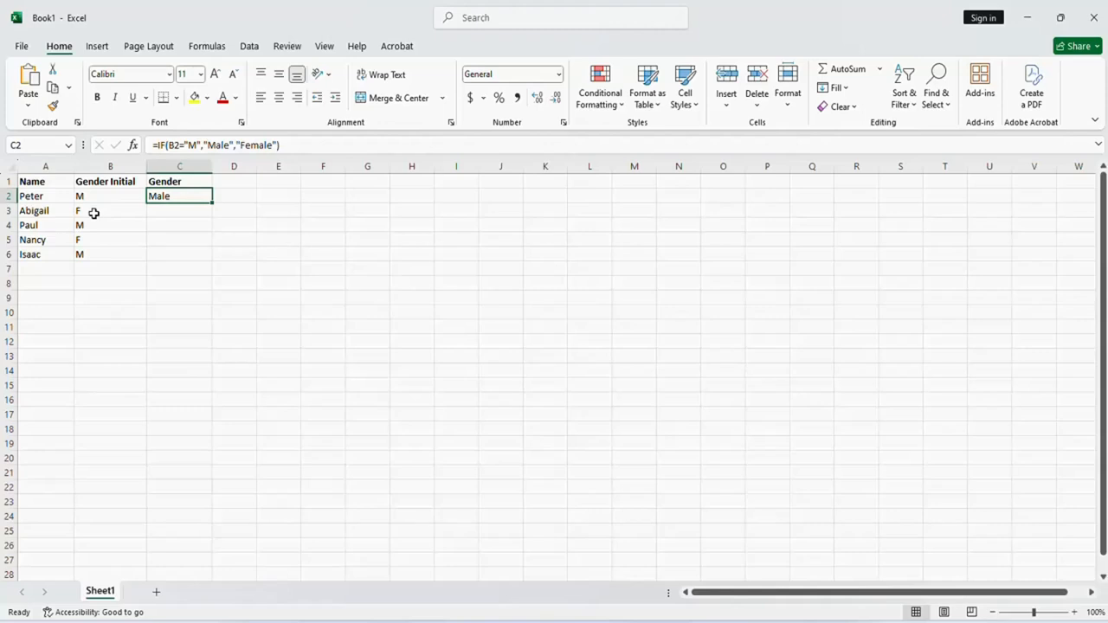
pyautogui.moveTo(210, 201); pyautogui.dragTo(209, 257)
pyautogui.click(222, 196)
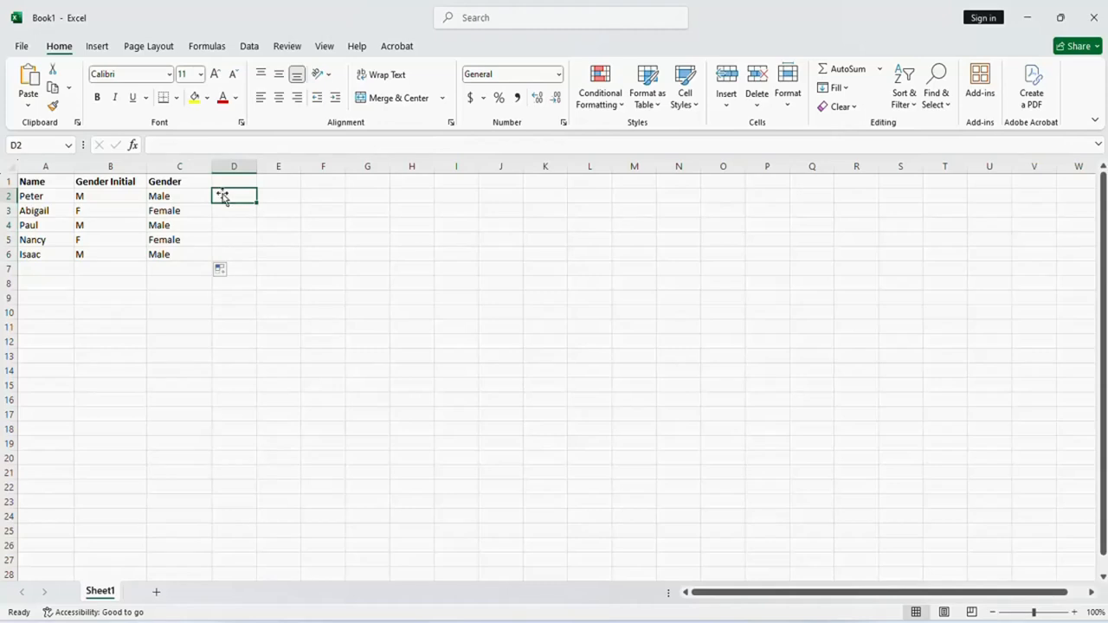
pyautogui.click(93, 196)
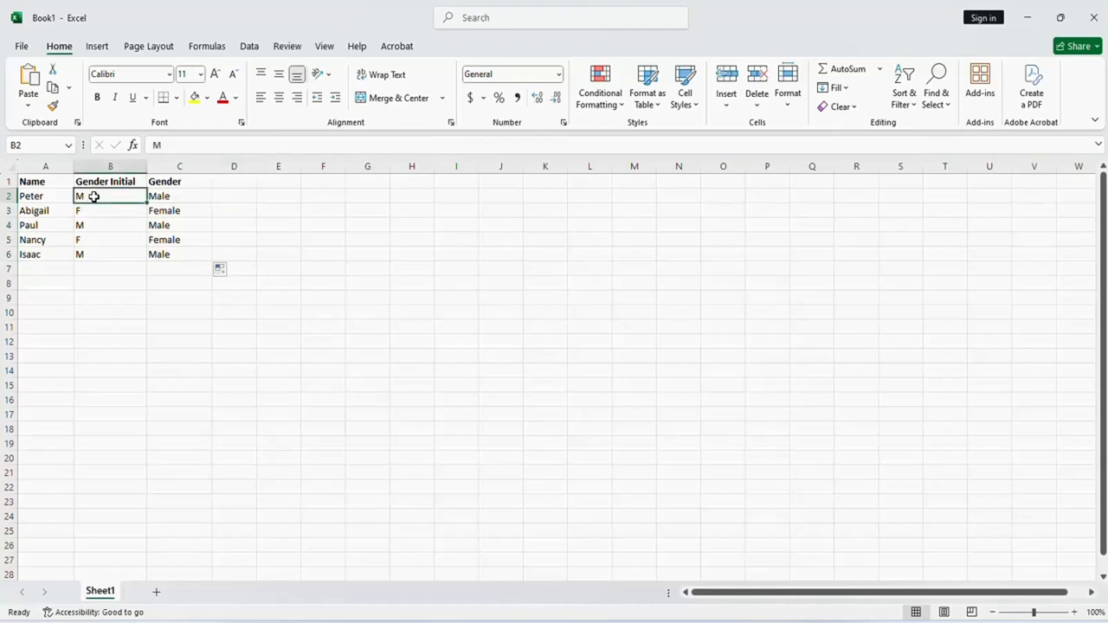